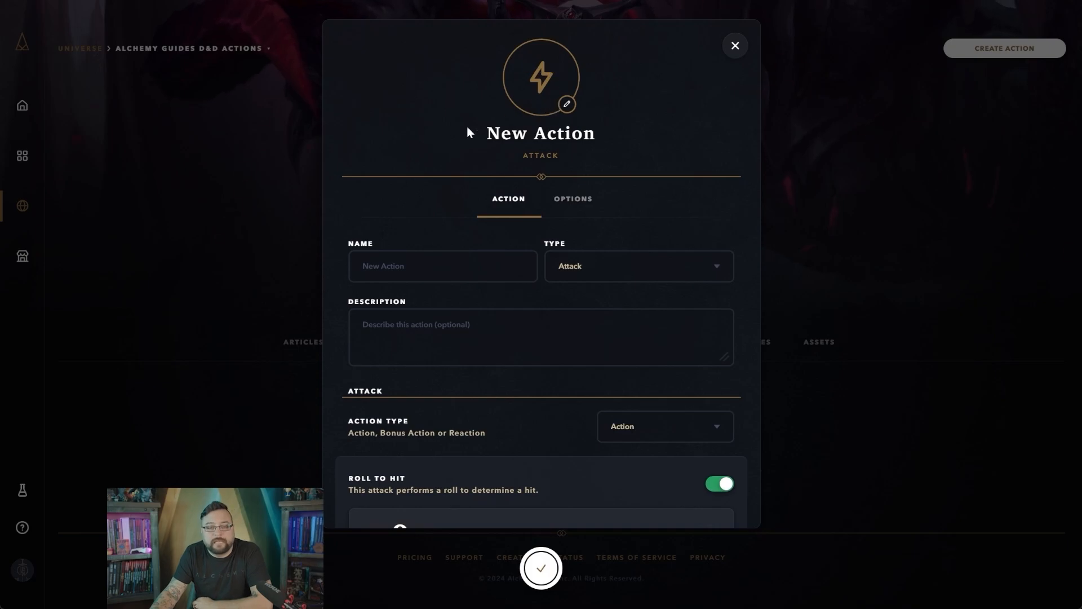
Name the new attack action "Punch Attack" and leave its description empty.
left_click(423, 267)
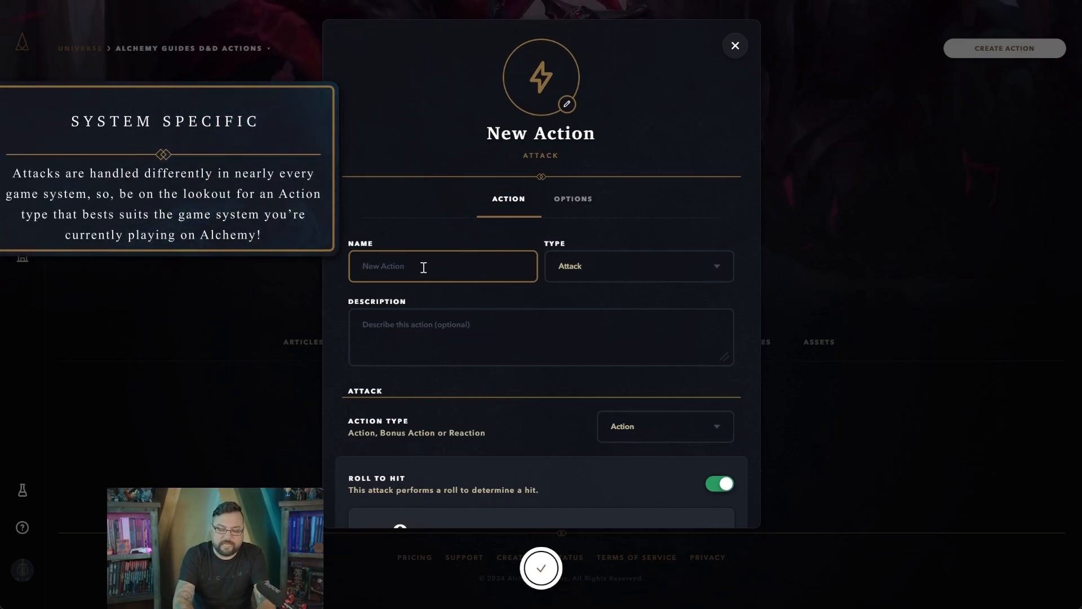
type("Punch Attack")
key("Tab")
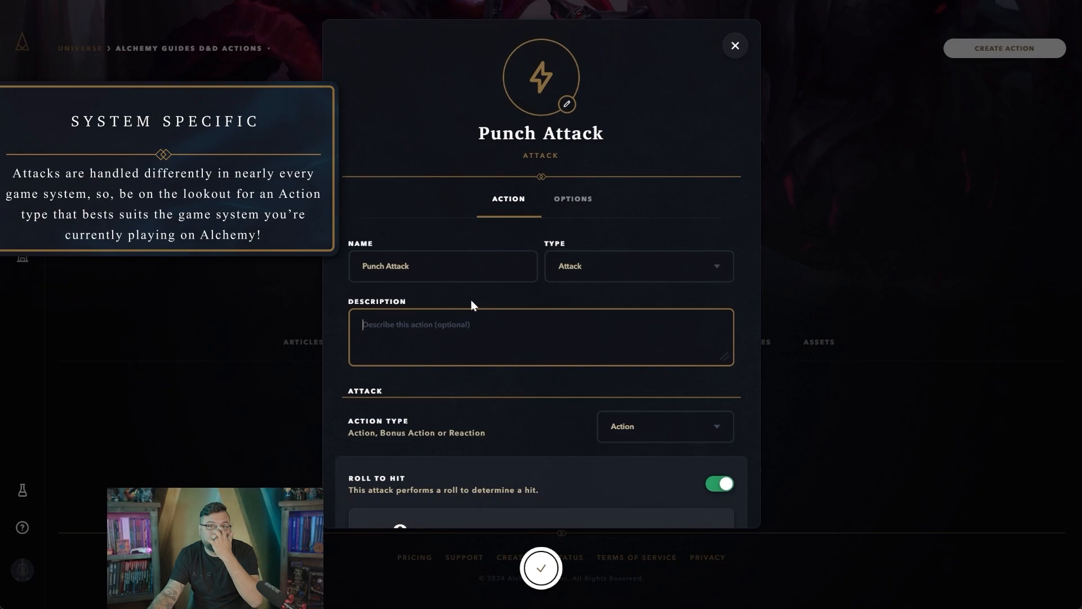
Check which action types the attack offers, without choosing a different one.
scroll(474, 314, "down", 1)
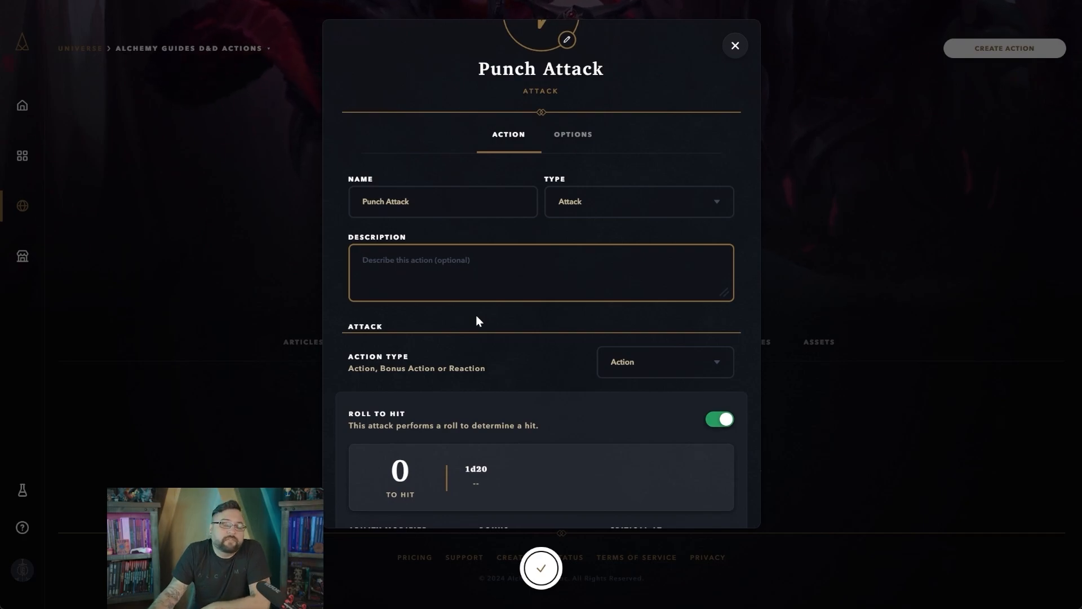
scroll(477, 317, "down", 1)
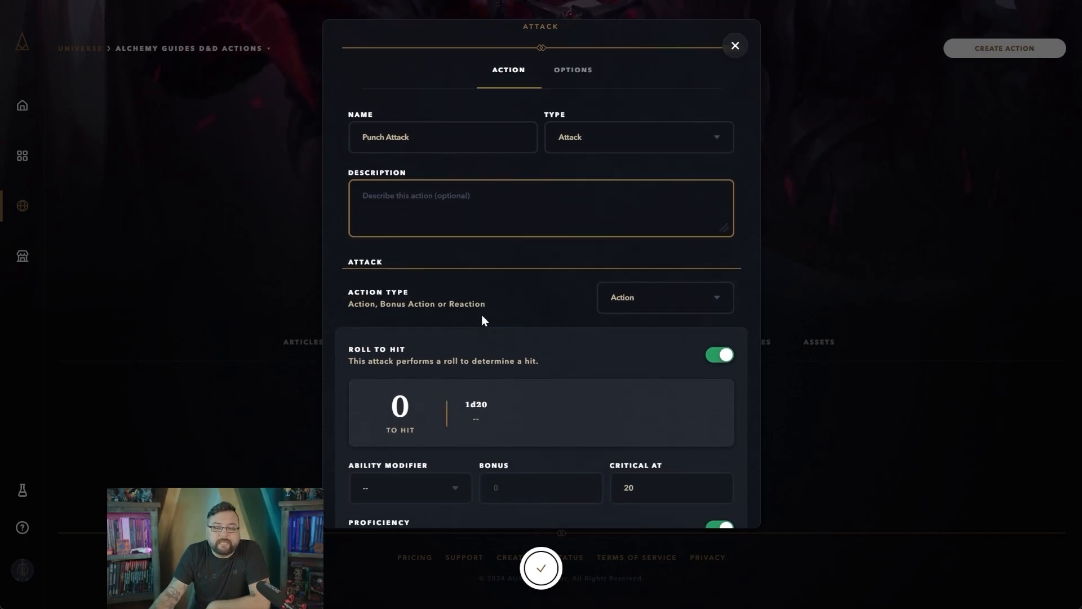
left_click(719, 300)
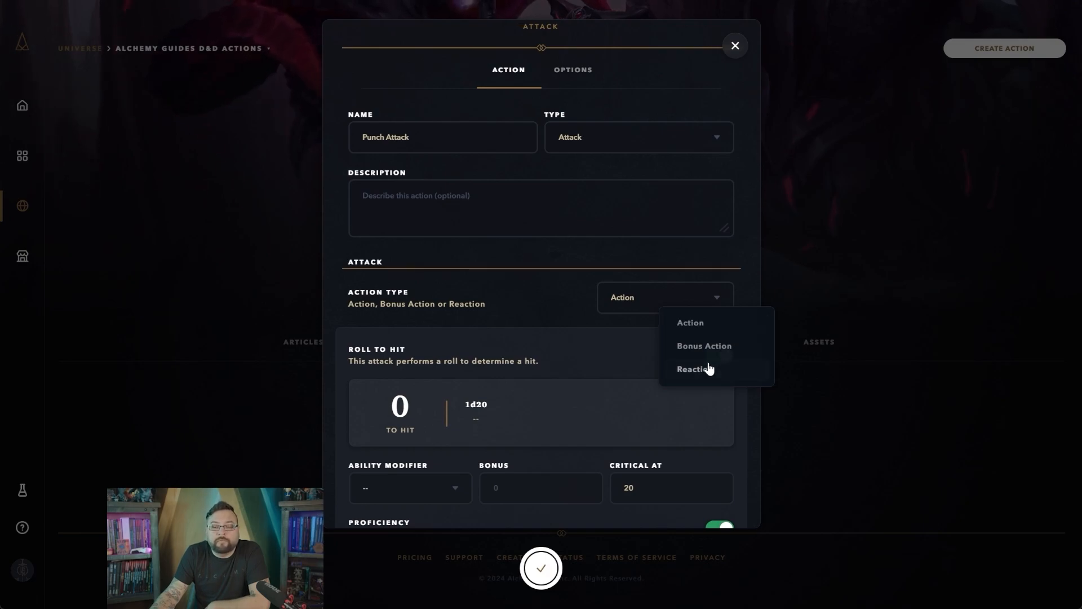
left_click(525, 309)
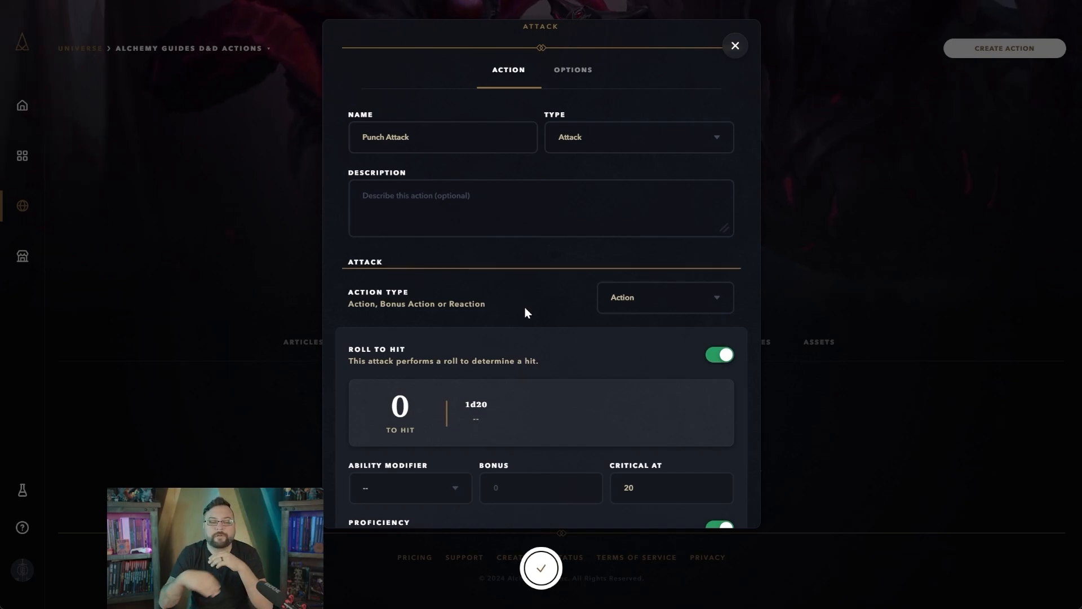
Set the ability modifier of the attack's roll to hit to Str.
scroll(526, 309, "down", 1)
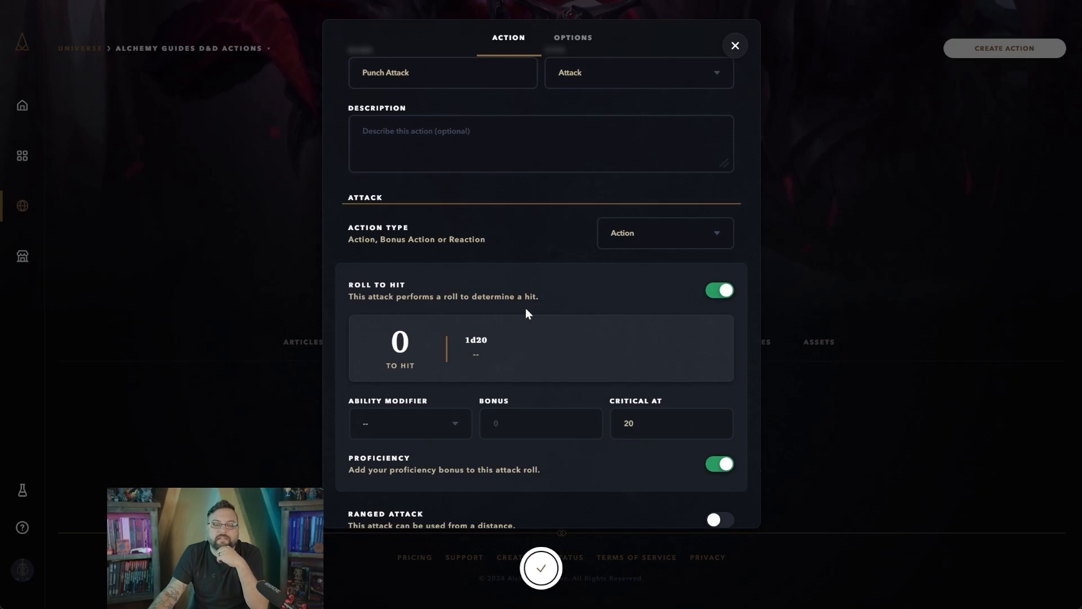
scroll(526, 309, "down", 1)
left_click(458, 361)
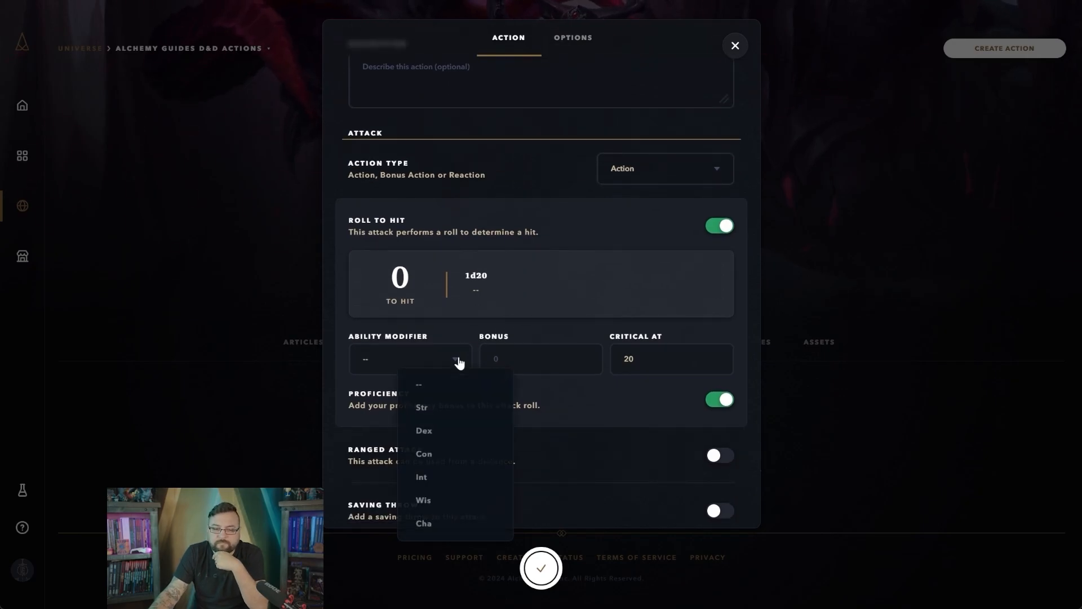
left_click(526, 287)
scroll(527, 287, "down", 2)
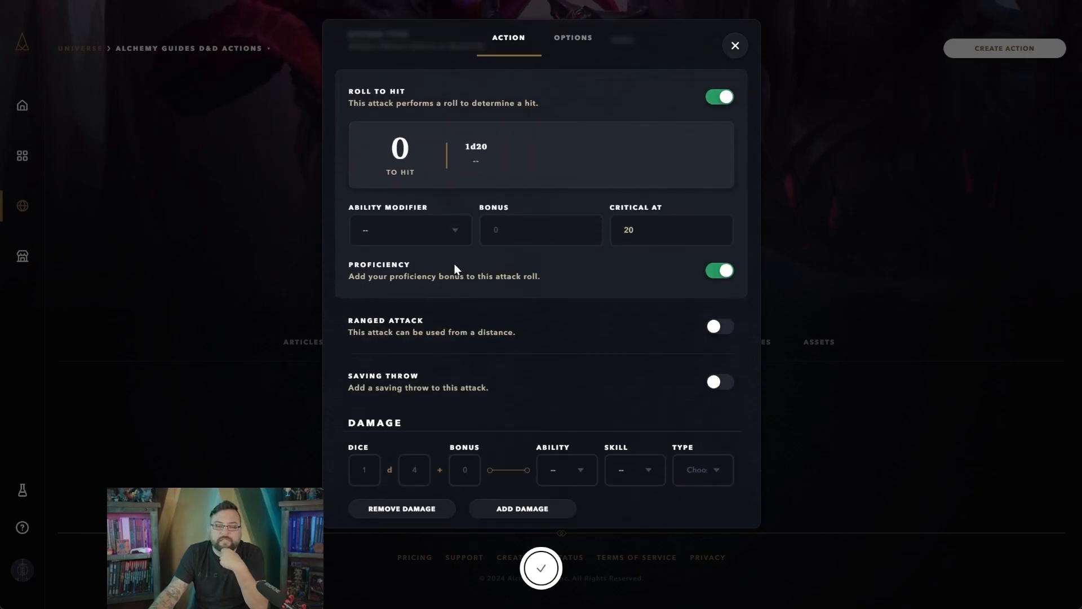
left_click(458, 235)
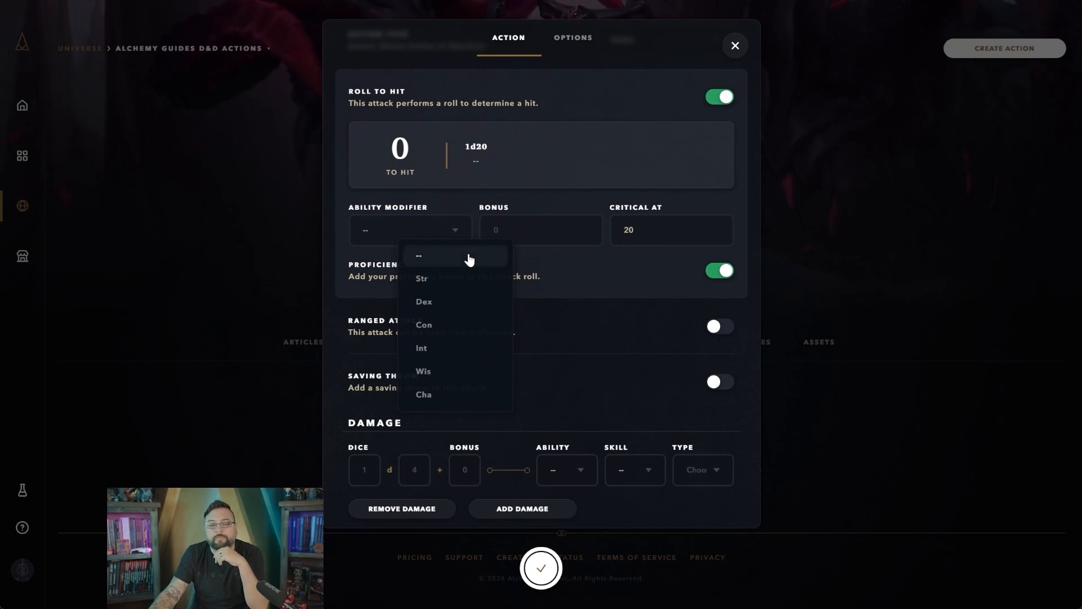
left_click(445, 278)
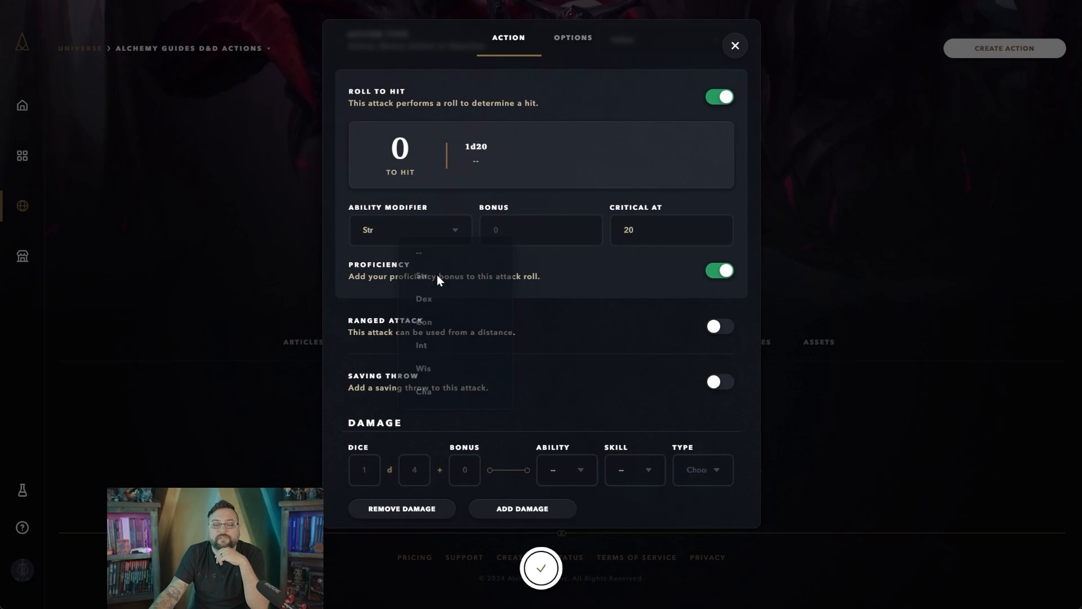
Give the attack's roll to hit a bonus of 3.
scroll(499, 192, "up", 3)
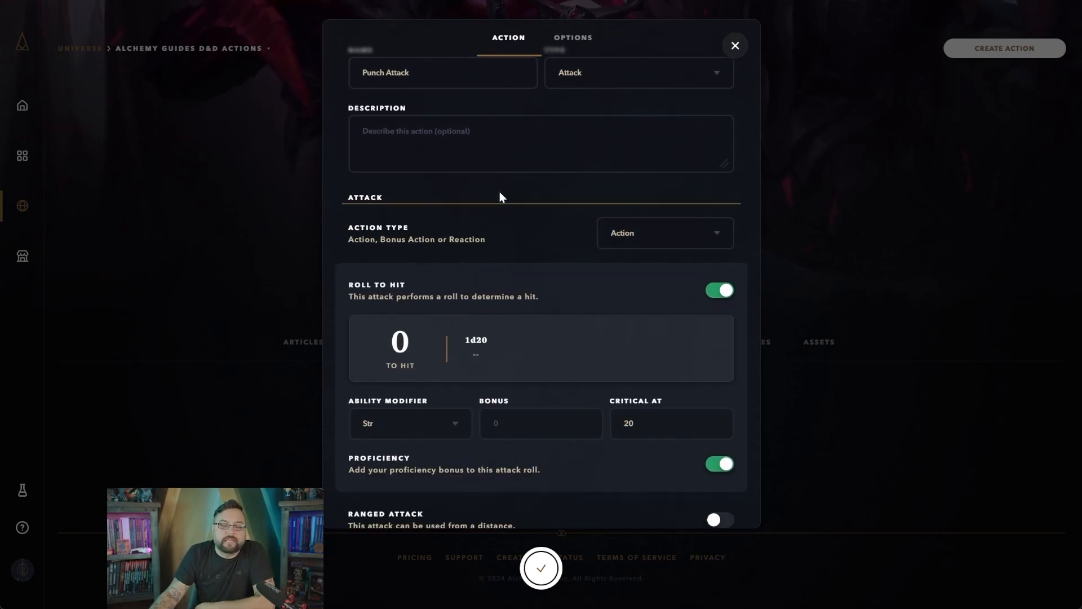
scroll(499, 196, "down", 1)
left_click(589, 364)
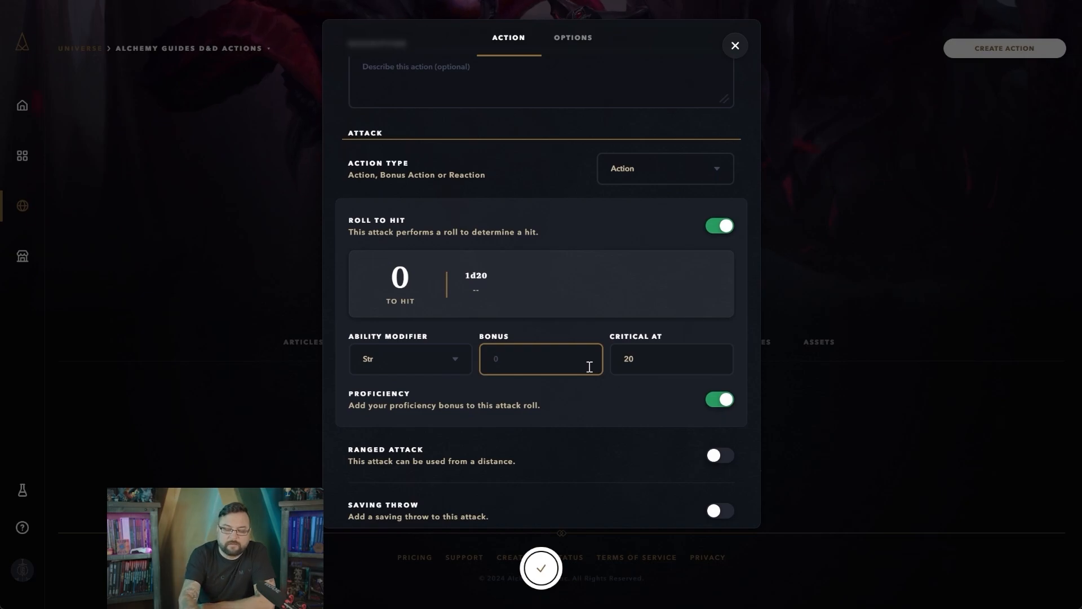
type("3")
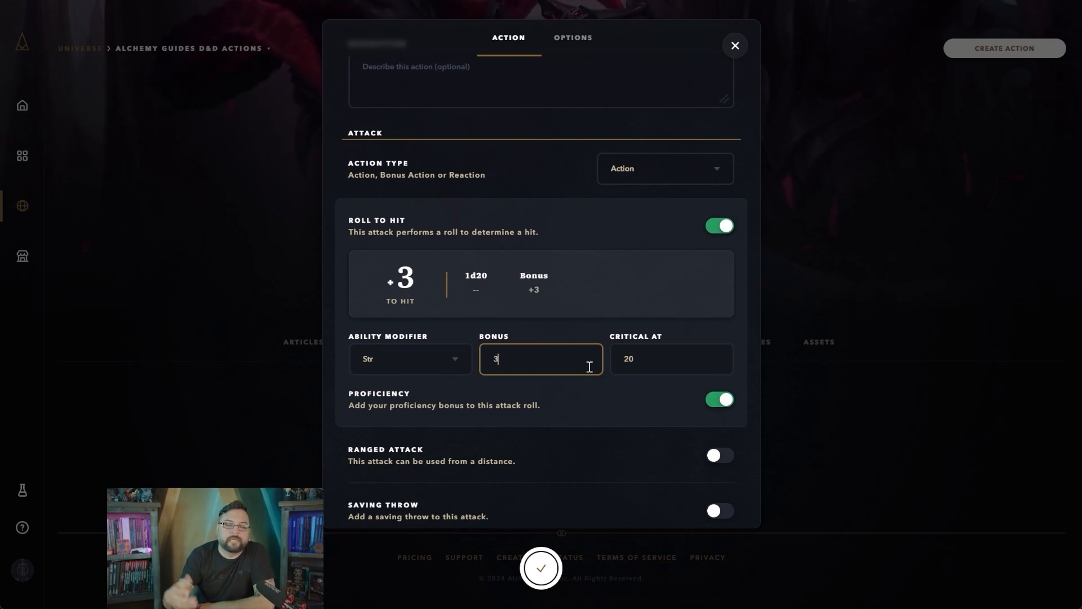
left_click(634, 401)
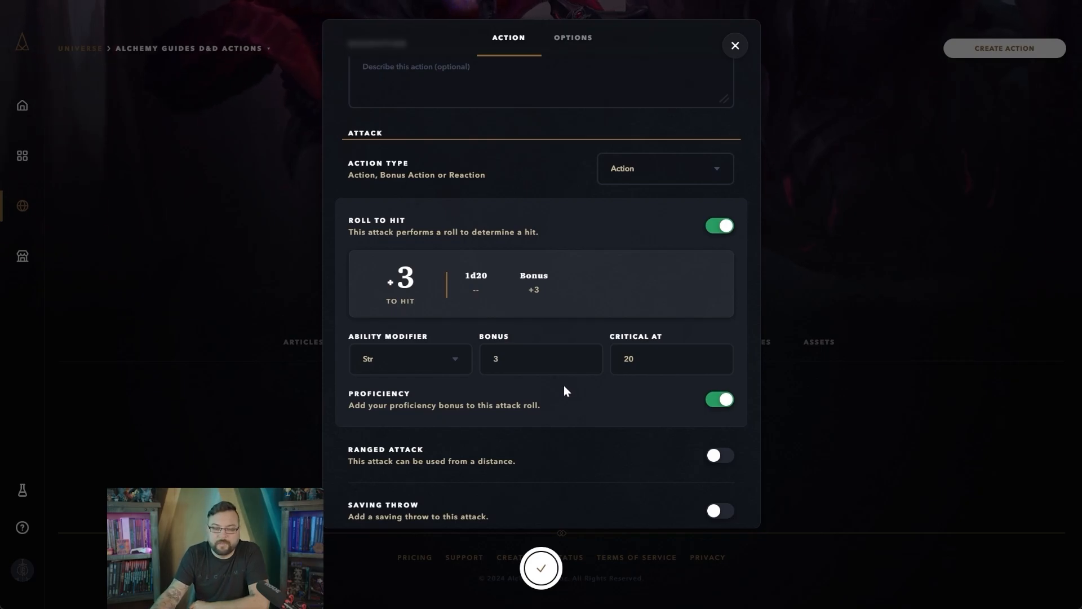
Make the action a ranged attack and set its range to 20–60.
scroll(565, 391, "down", 2)
left_click(727, 390)
scroll(564, 373, "down", 3)
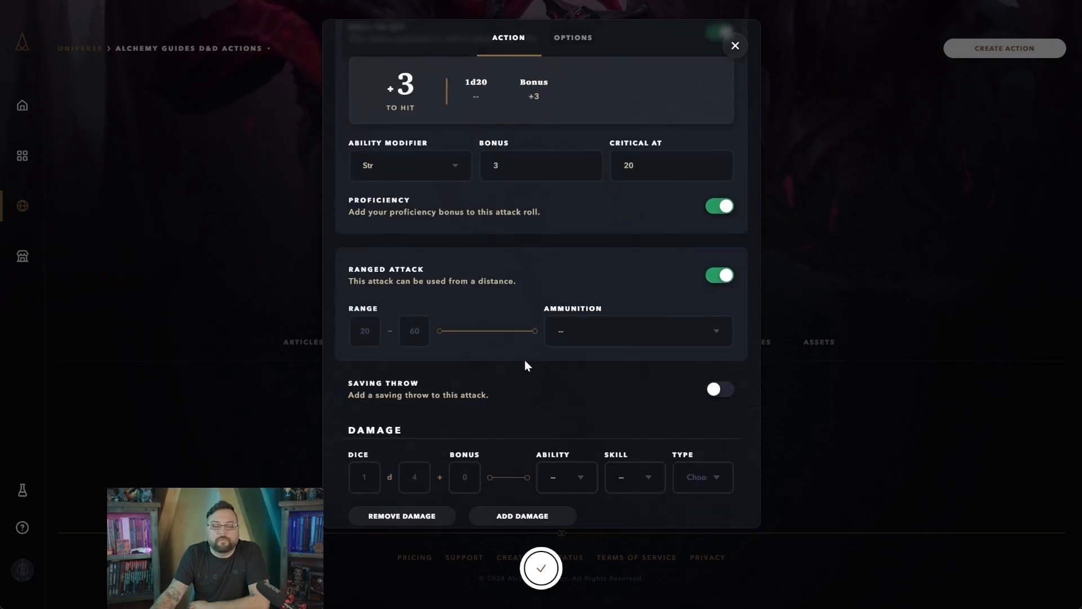
left_click(373, 331)
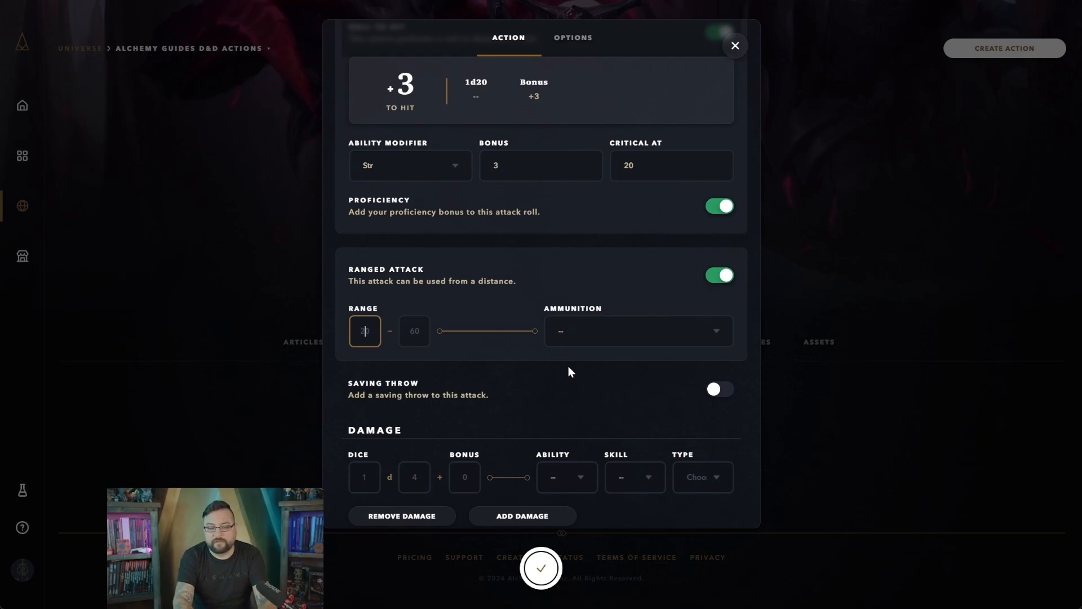
type("20")
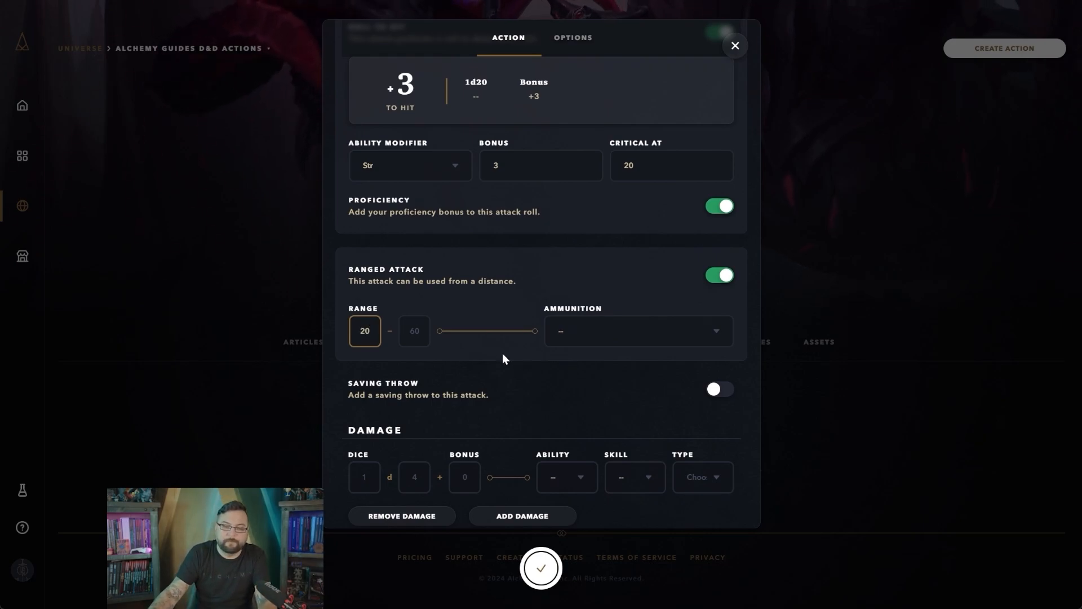
left_click(414, 329)
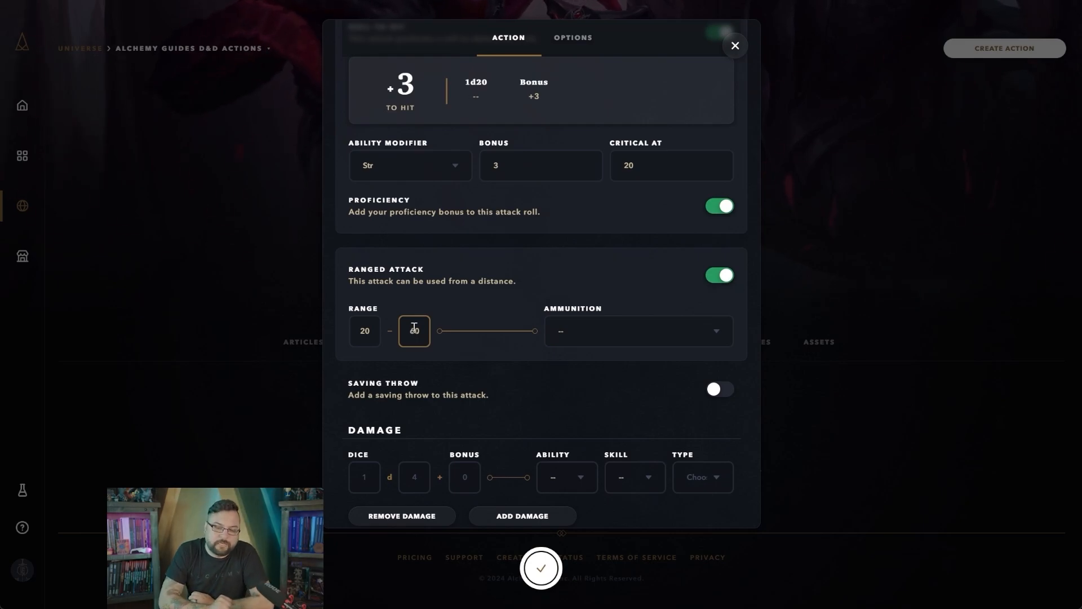
type("60")
left_click(483, 349)
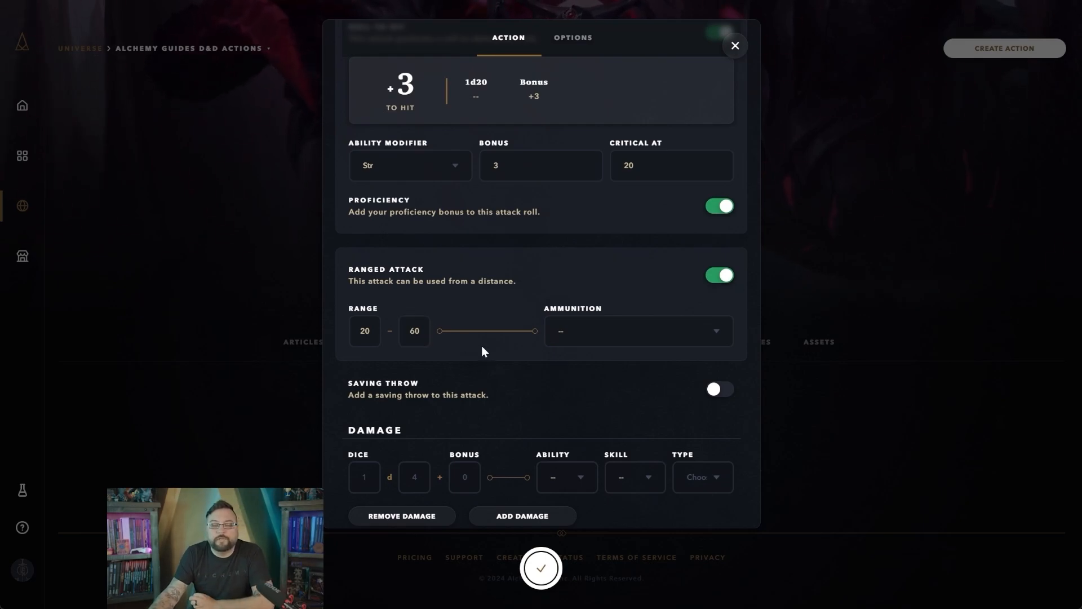
Check the ammunition choices for the ranged attack and keep the empty "--" option.
left_click(711, 333)
left_click(704, 331)
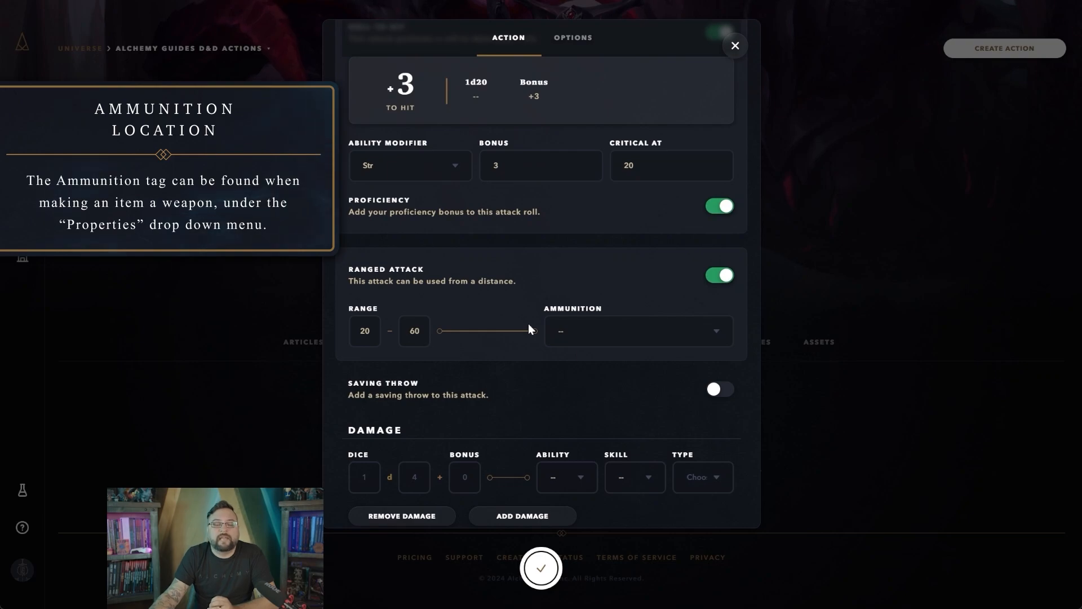
left_click(720, 333)
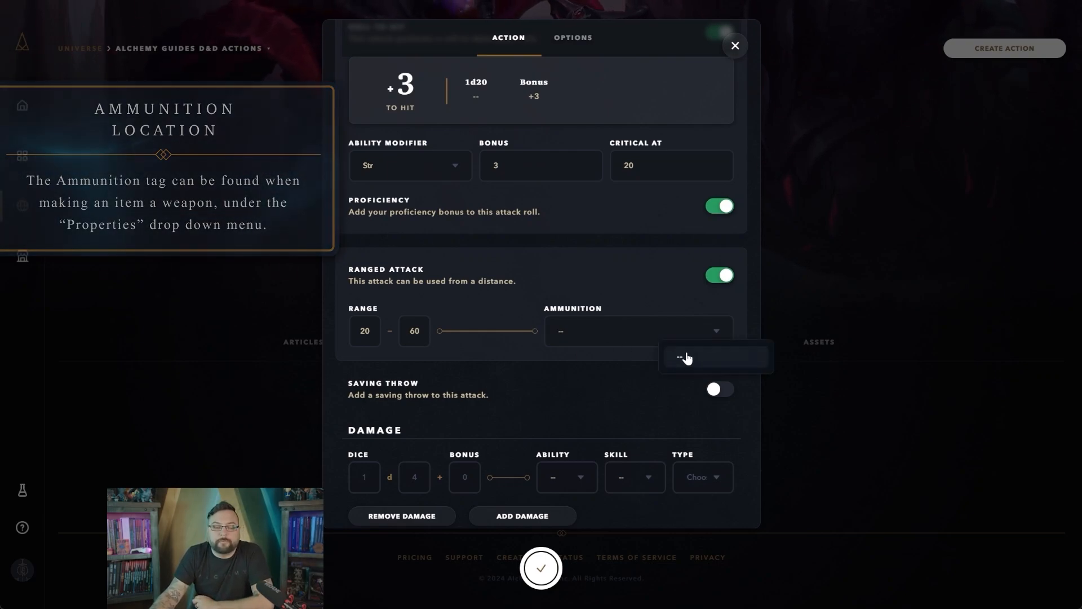
left_click(544, 292)
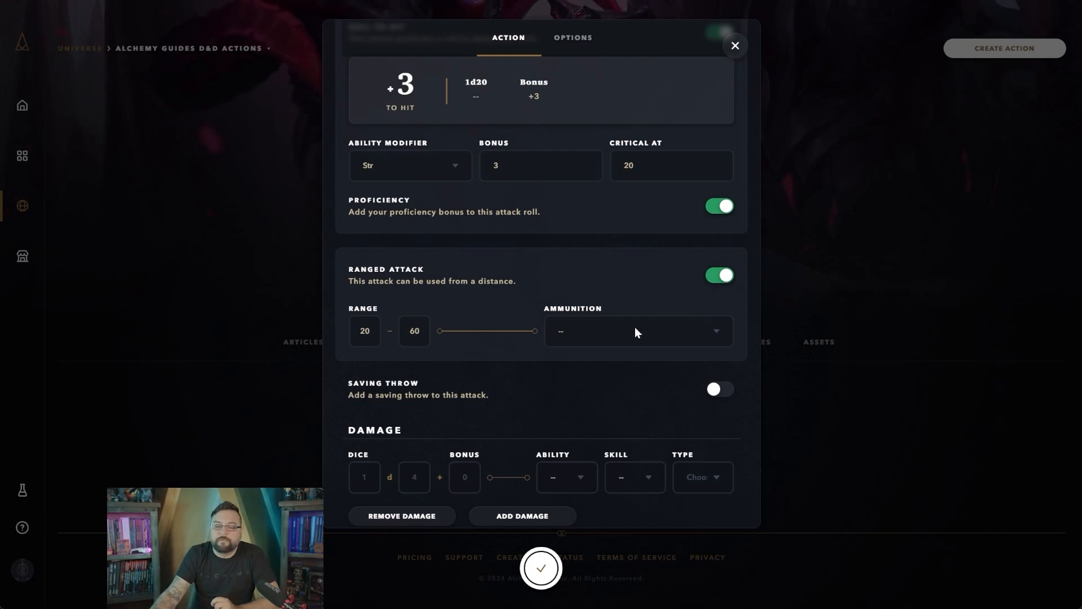
left_click(722, 336)
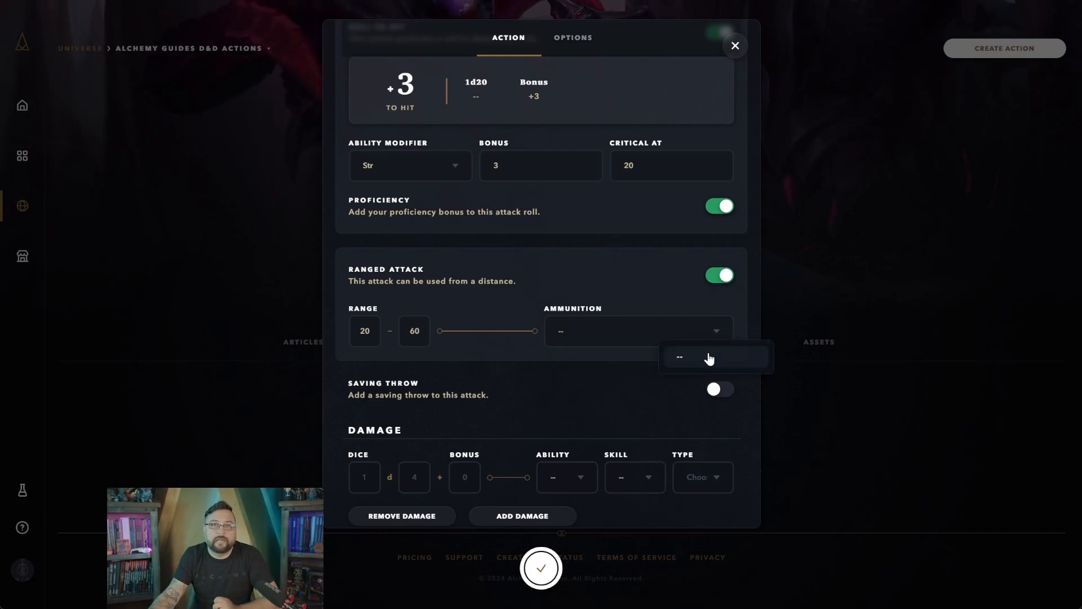
left_click(710, 359)
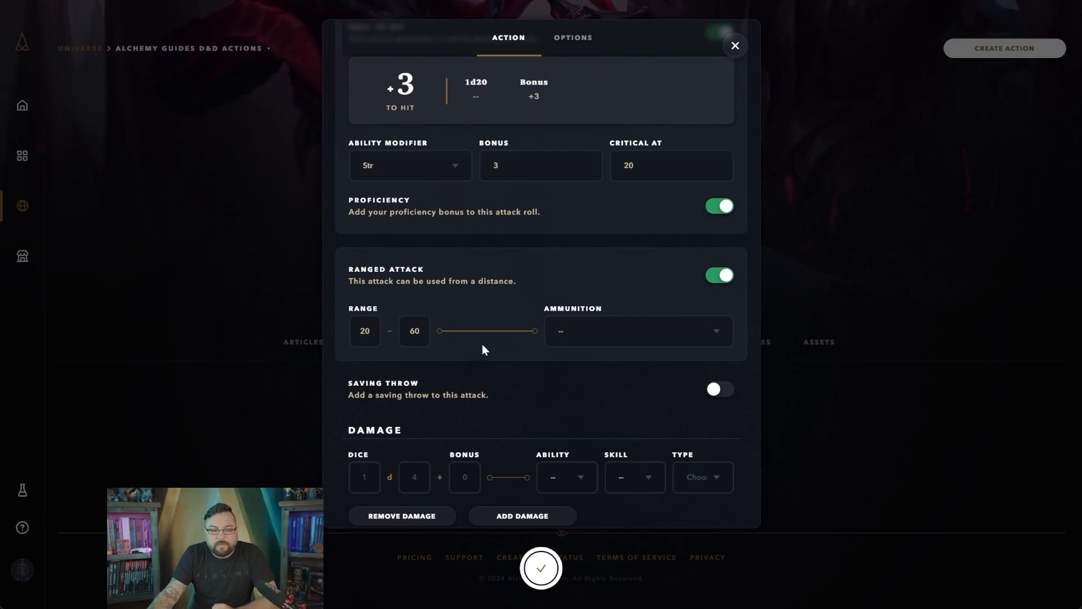
Add a saving throw to the attack with the Con ability and a DC of 14.
scroll(496, 348, "down", 3)
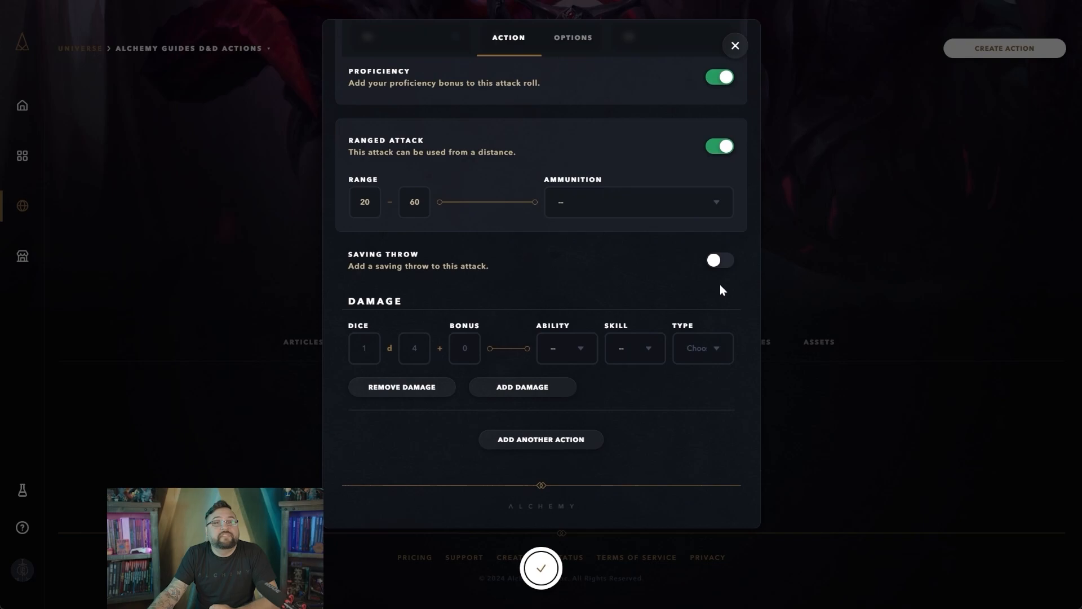
left_click(714, 259)
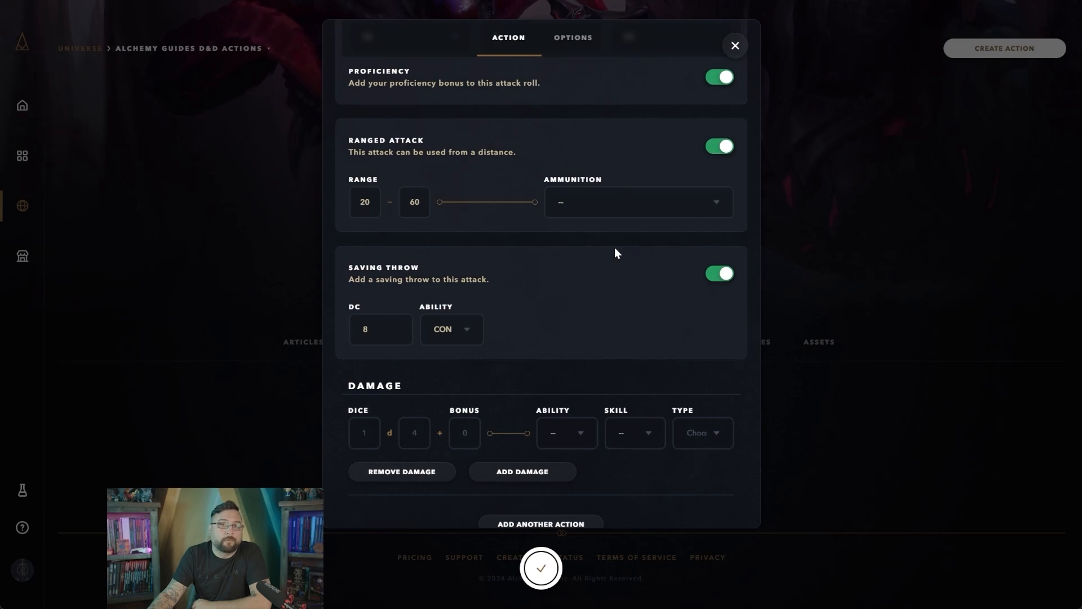
left_click(469, 331)
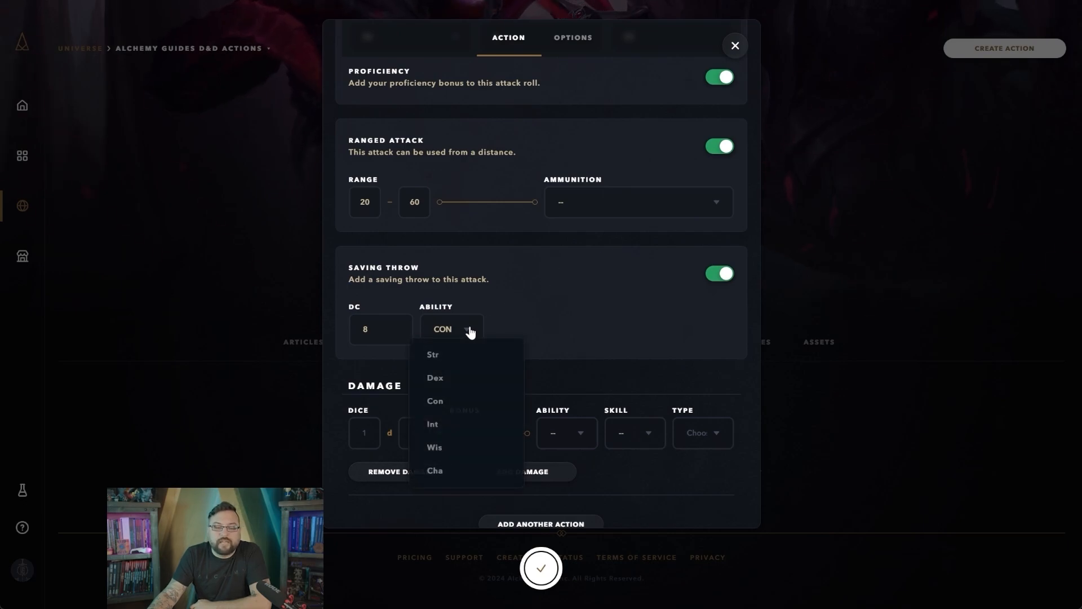
left_click(467, 409)
left_click_drag(411, 328, 331, 326)
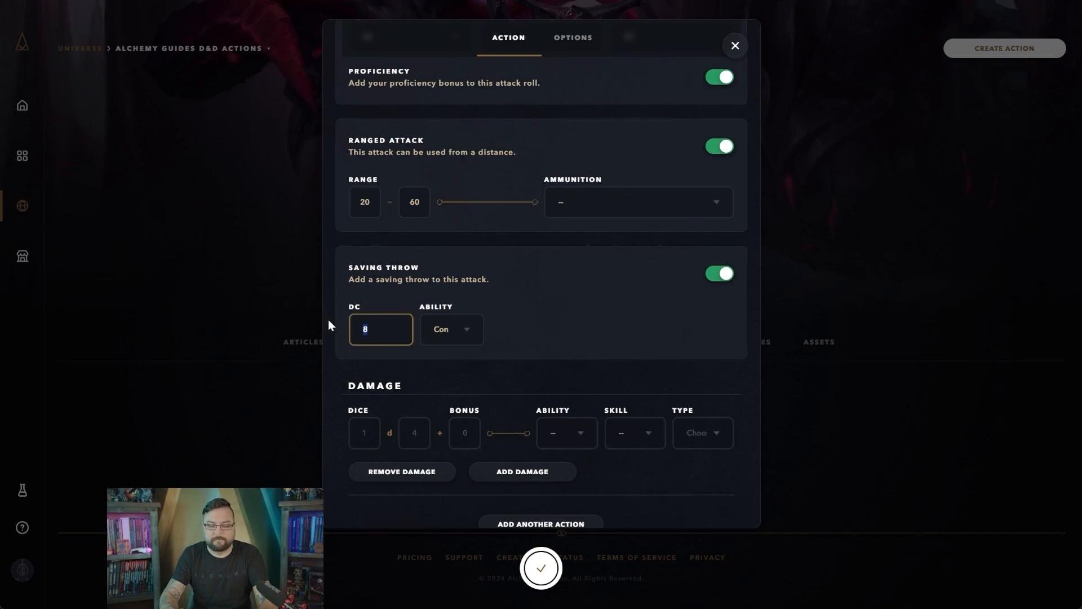
type("14")
left_click(551, 306)
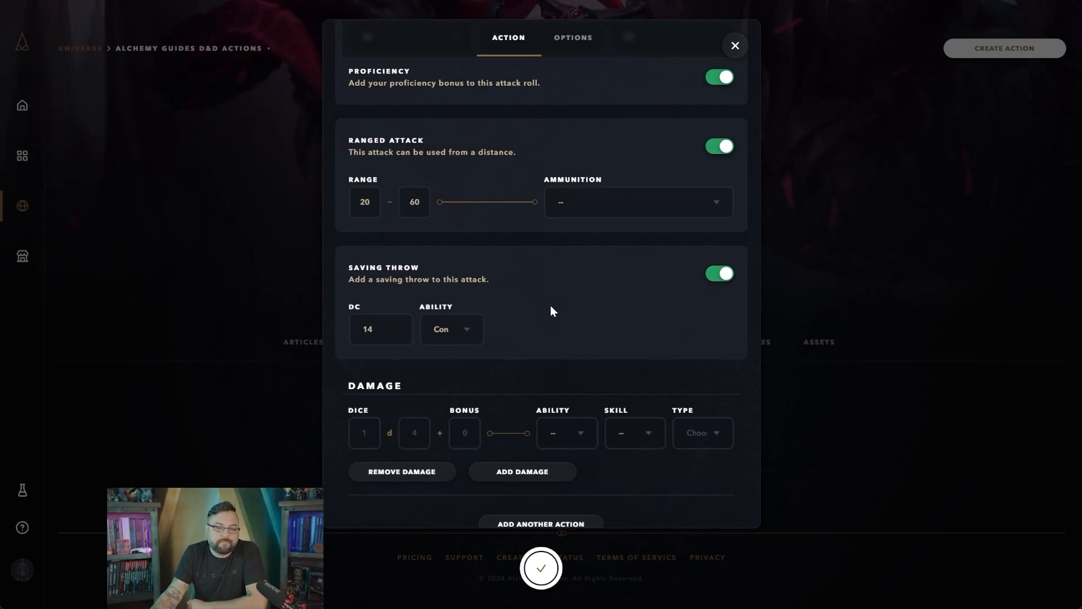
Set the attack's damage dice to 1d4.
scroll(541, 318, "down", 1)
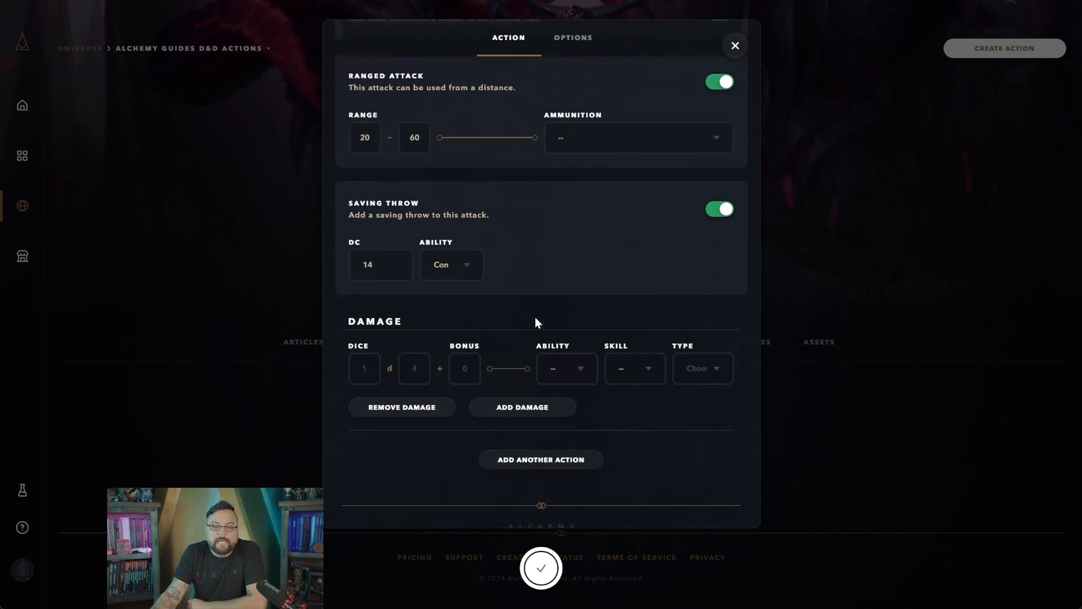
left_click(367, 367)
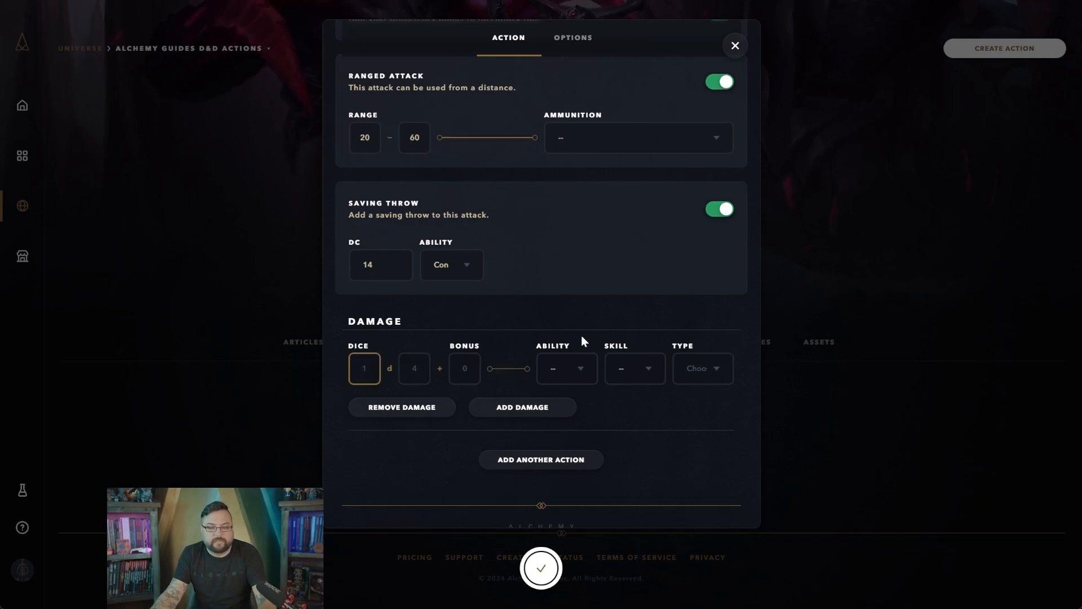
scroll(584, 341, "up", 6)
scroll(584, 342, "down", 7)
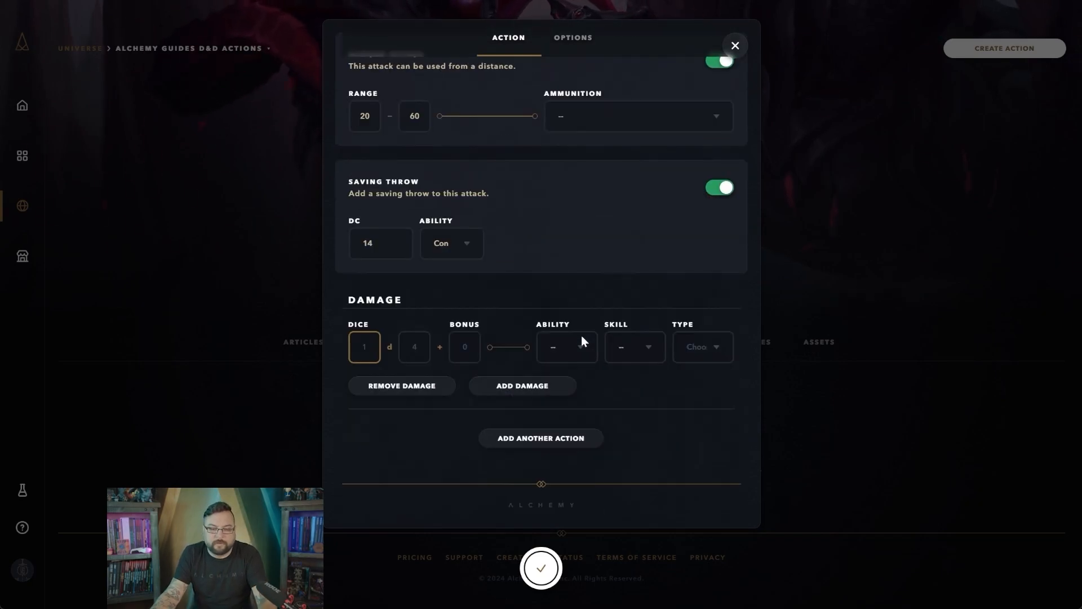
type("1")
left_click(417, 351)
type("4")
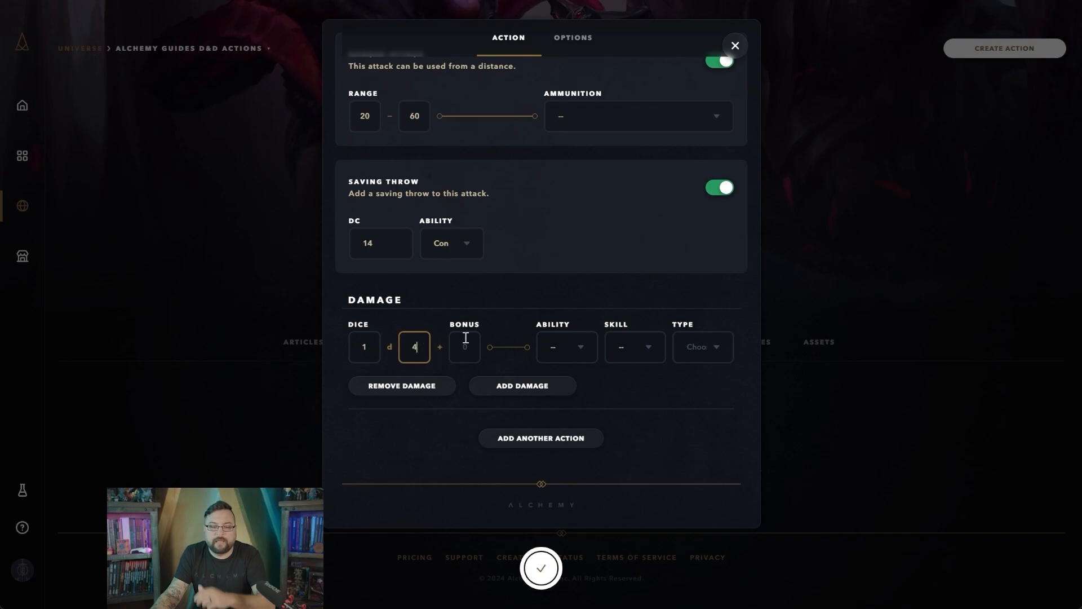
Add the Str ability and a bonus of 2 to the attack's damage.
left_click(581, 348)
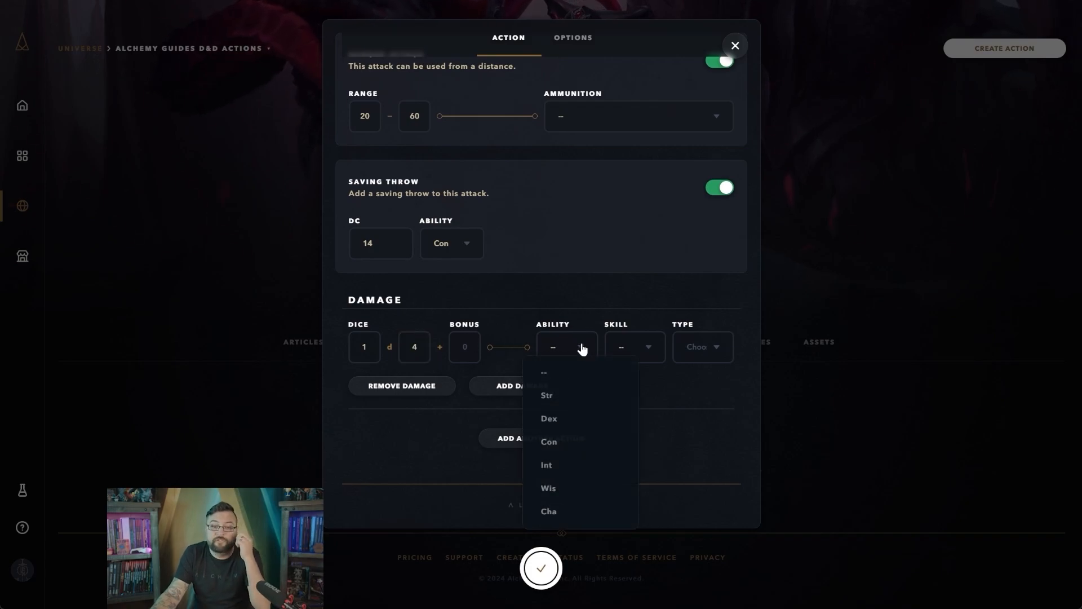
left_click(565, 396)
left_click(472, 342)
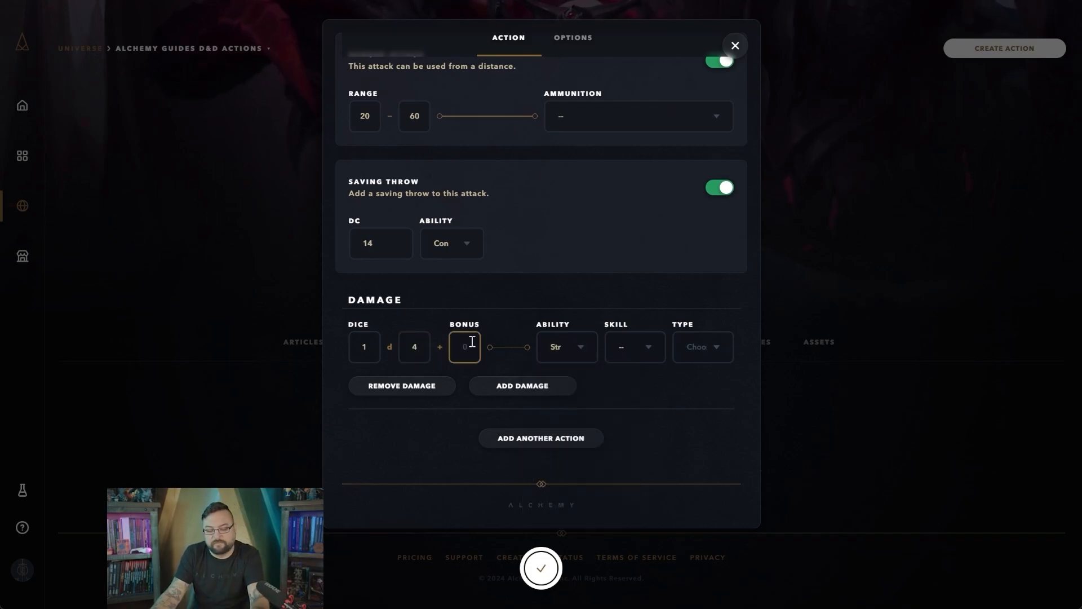
type("2")
Check the skill choices for the damage and keep the empty "--" option.
left_click(651, 347)
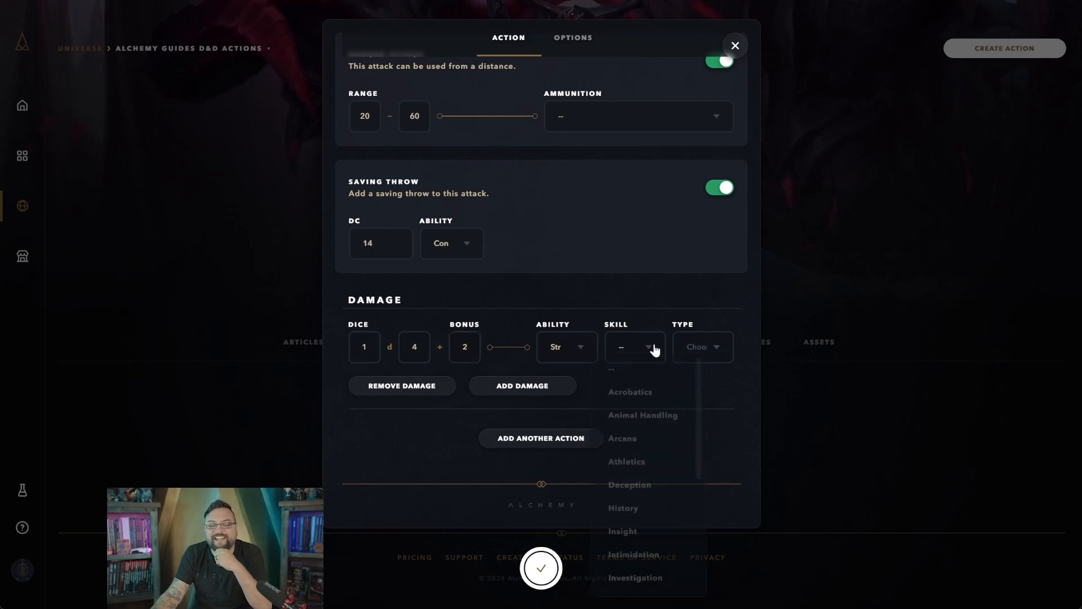
left_click(653, 347)
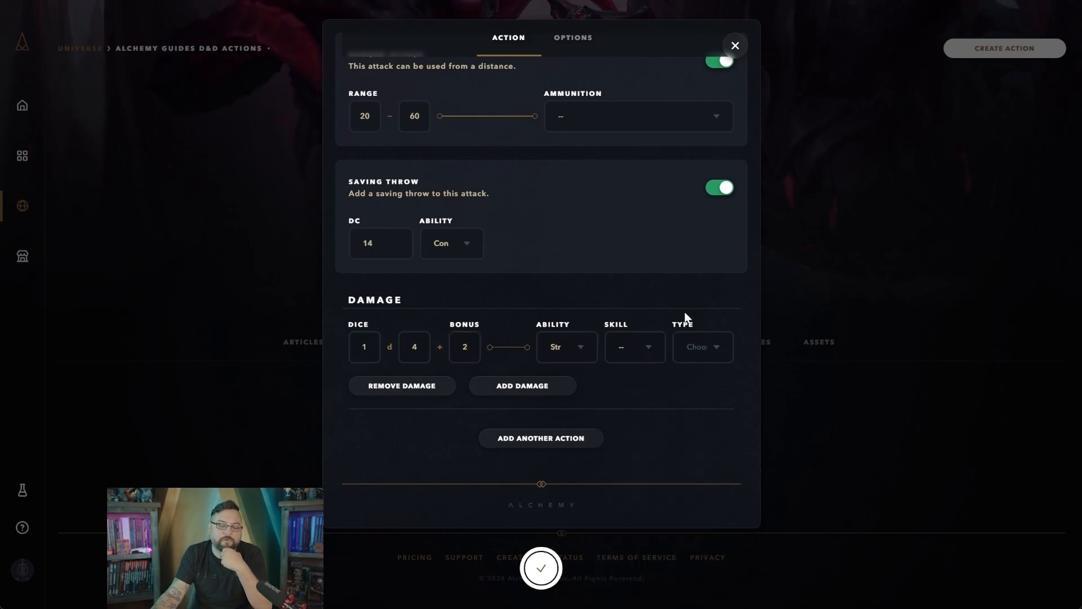
left_click(651, 347)
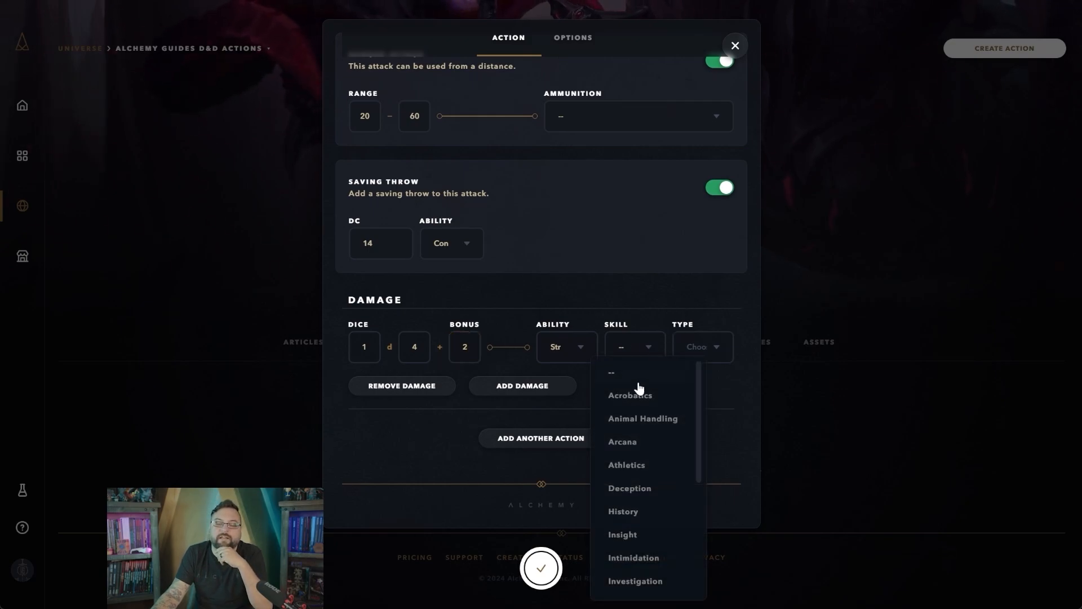
left_click(692, 318)
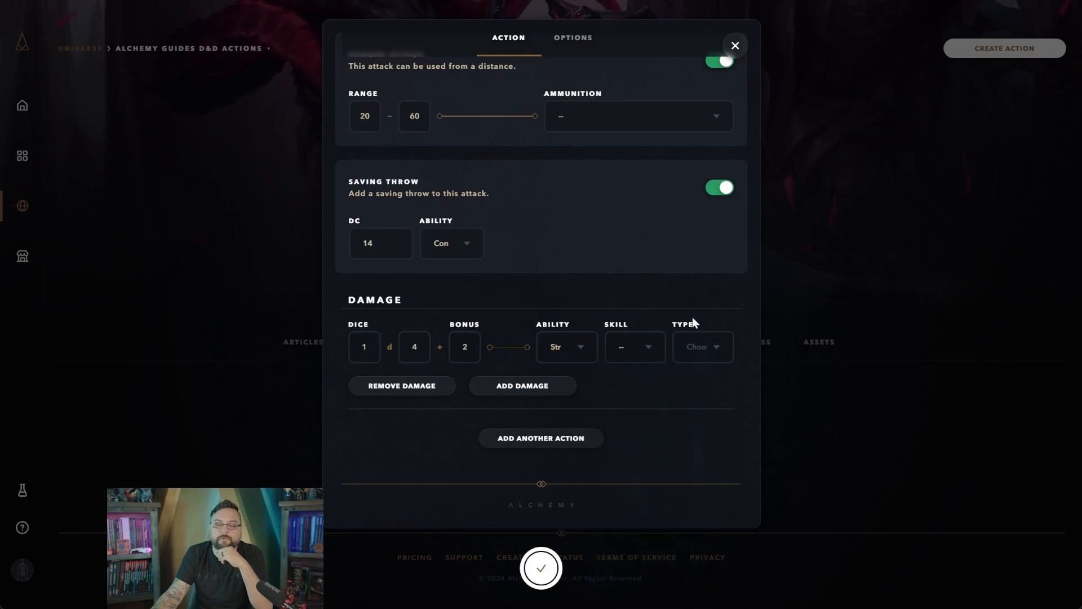
Set the attack's damage type to Bludgeoning.
left_click(722, 357)
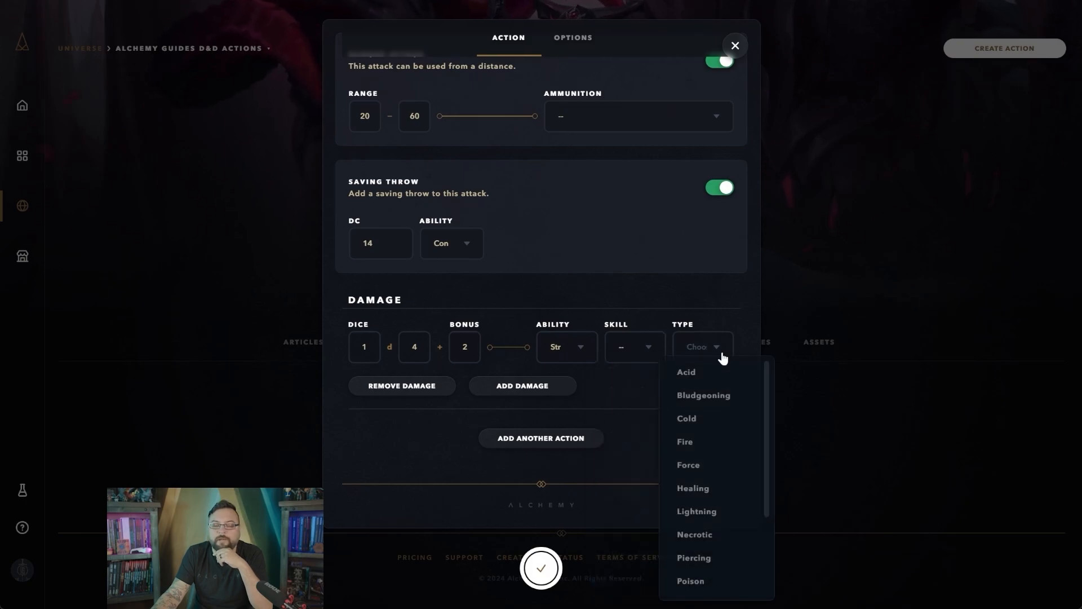
left_click(719, 396)
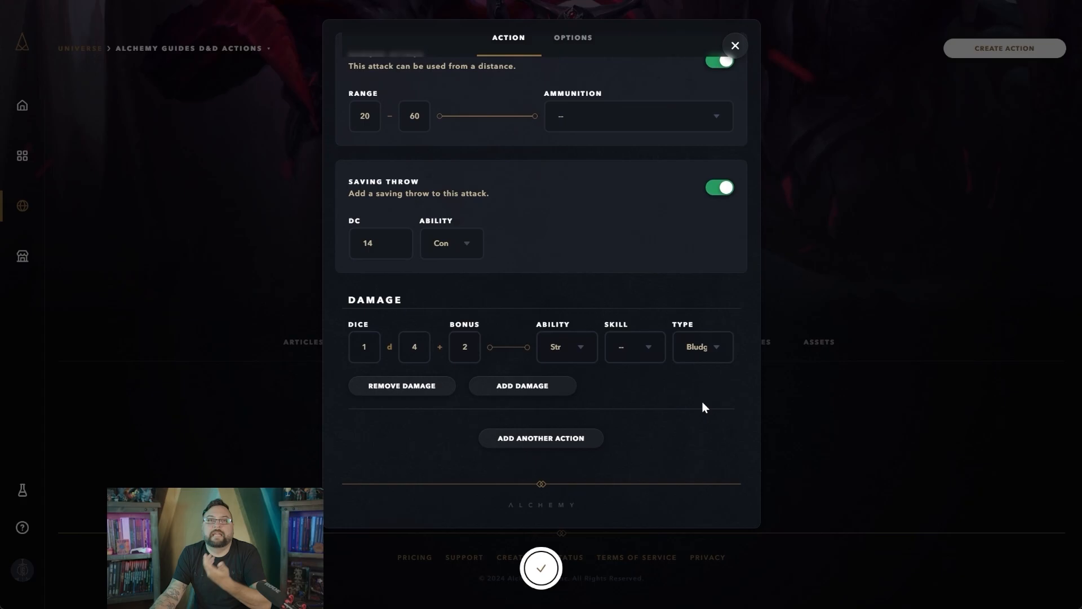
scroll(704, 407, "up", 10)
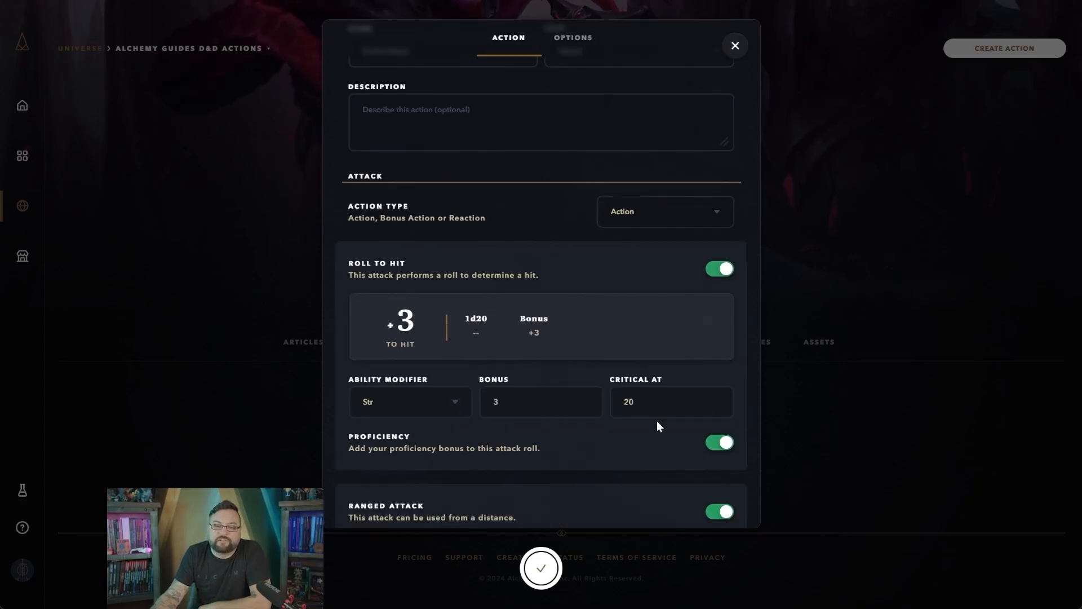